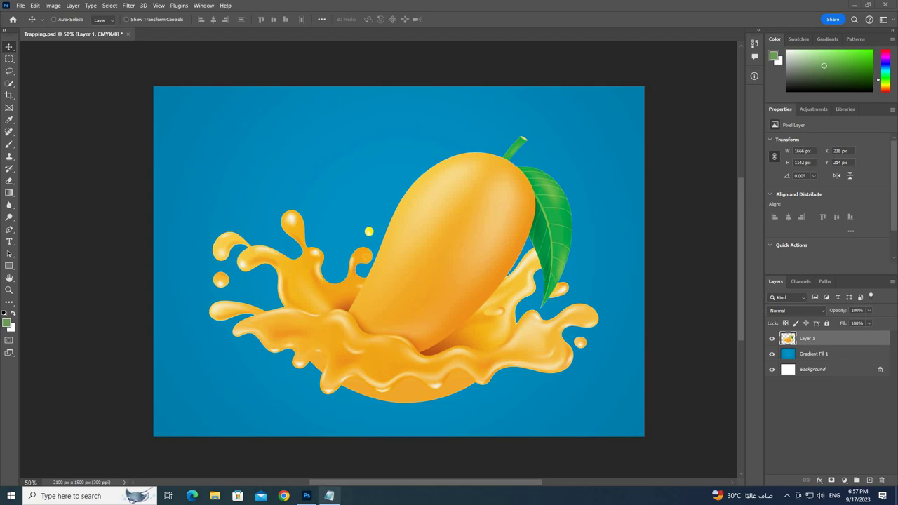
# Review the trapping notes, highlighting the Prepress-Flexo Printing title and the Duplicate Layer step
pyautogui.moveTo(329, 496)
pyautogui.click(328, 460)
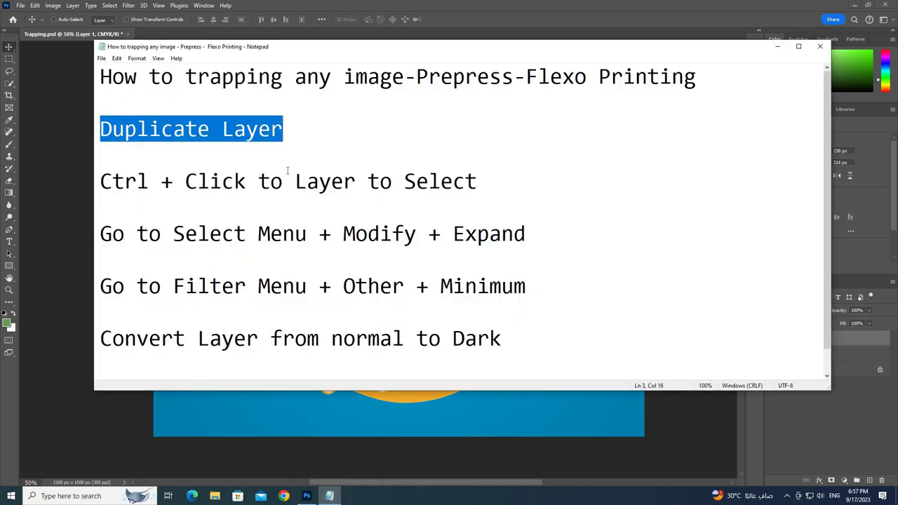
pyautogui.click(258, 89)
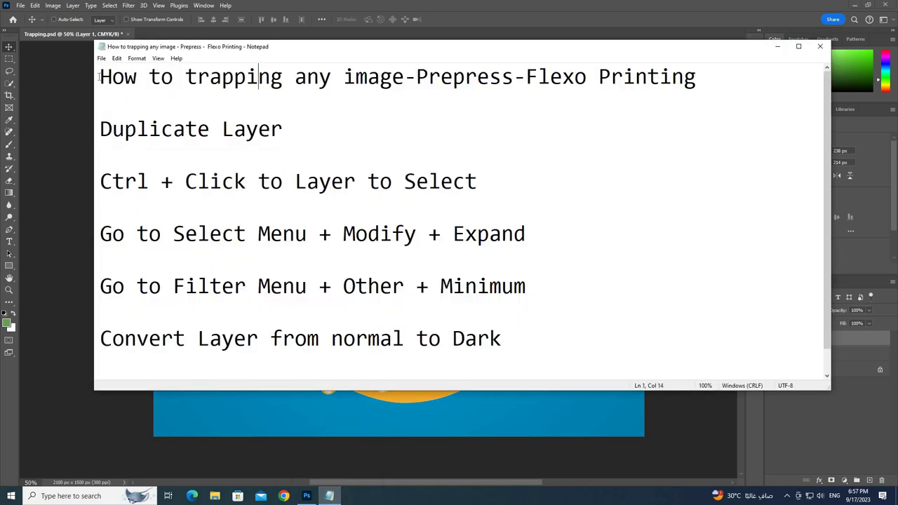
pyautogui.moveTo(100, 77); pyautogui.dragTo(320, 89)
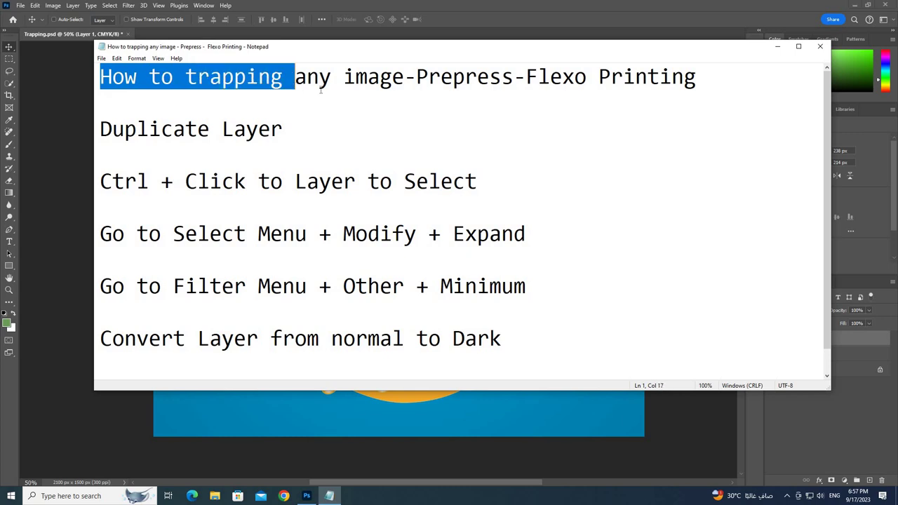
pyautogui.moveTo(321, 89); pyautogui.dragTo(368, 81)
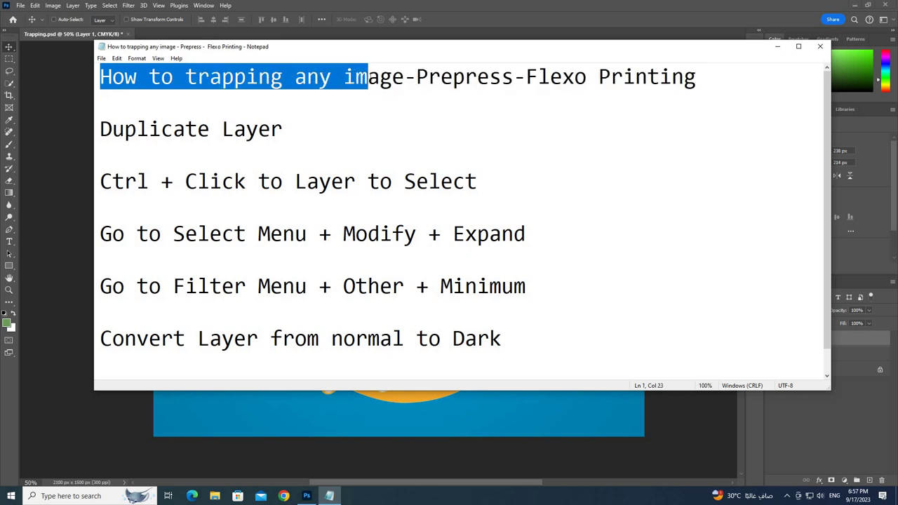
pyautogui.click(320, 78)
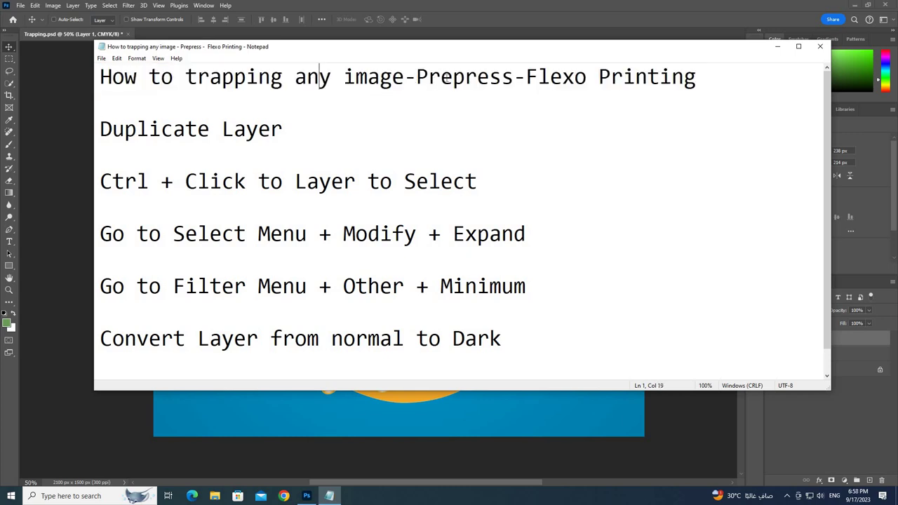
pyautogui.moveTo(416, 77); pyautogui.dragTo(696, 78)
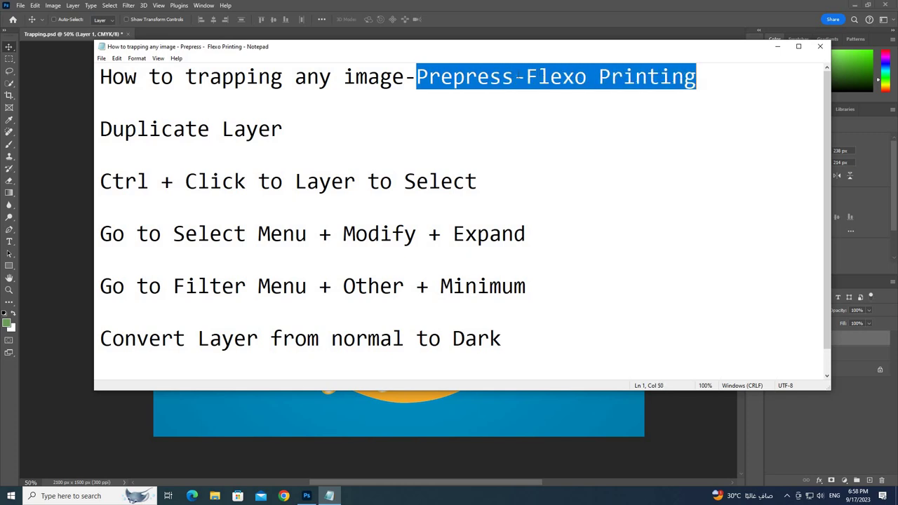
pyautogui.click(515, 77)
pyautogui.moveTo(282, 129); pyautogui.dragTo(101, 129)
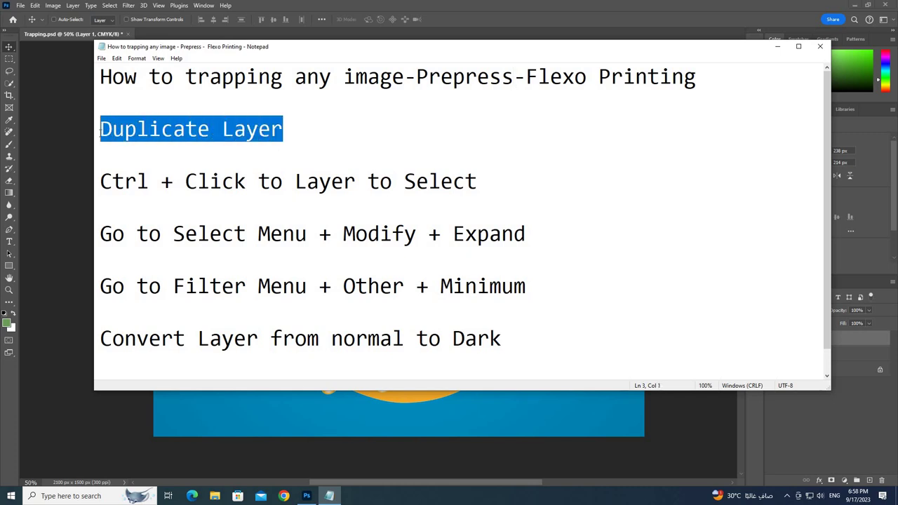
pyautogui.click(415, 4)
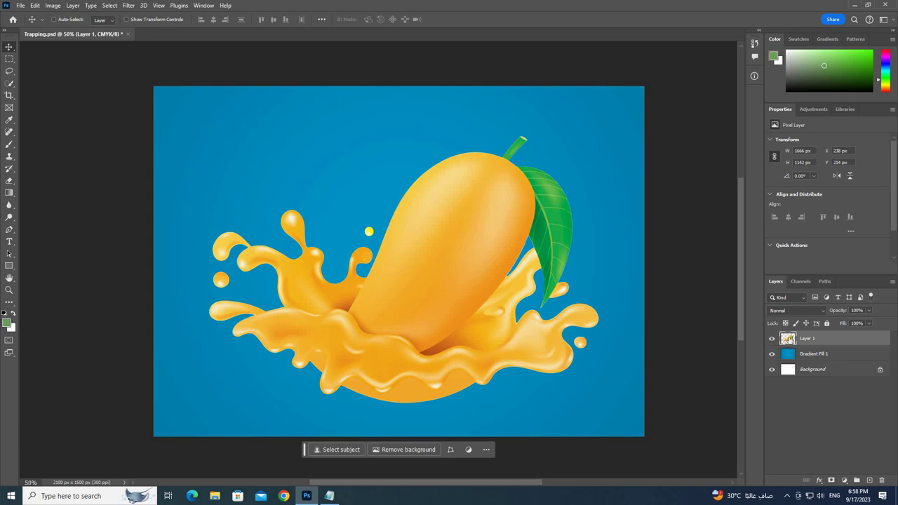
# Duplicate the mango layer as 'Layer 1', hide the top copy, and select the lower one
pyautogui.click(73, 5)
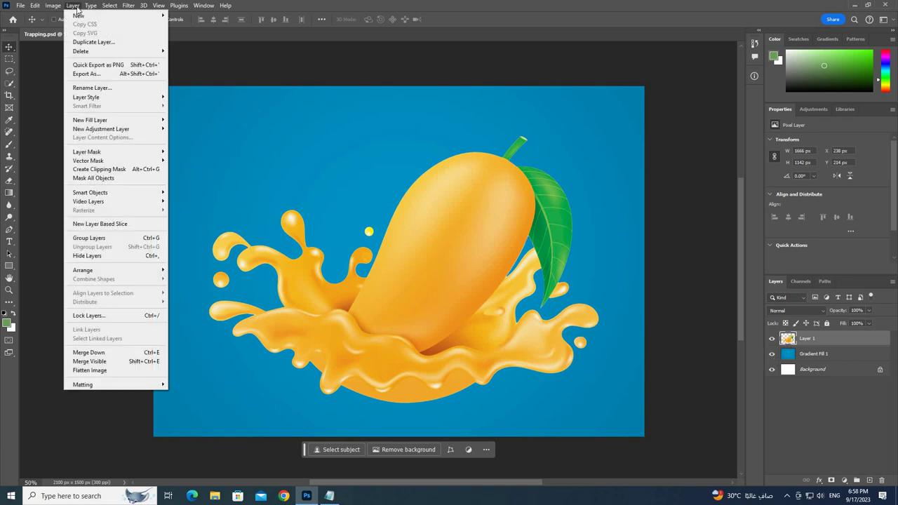
pyautogui.click(95, 42)
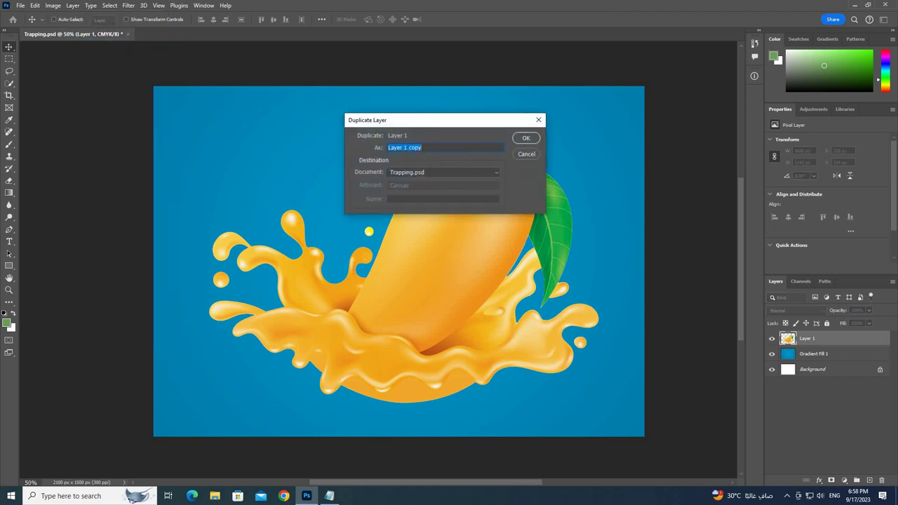
pyautogui.press('End')
pyautogui.press('BackSpace')
pyautogui.press('BackSpace')
pyautogui.press('BackSpace')
pyautogui.press('BackSpace')
pyautogui.press('BackSpace')
pyautogui.click(526, 138)
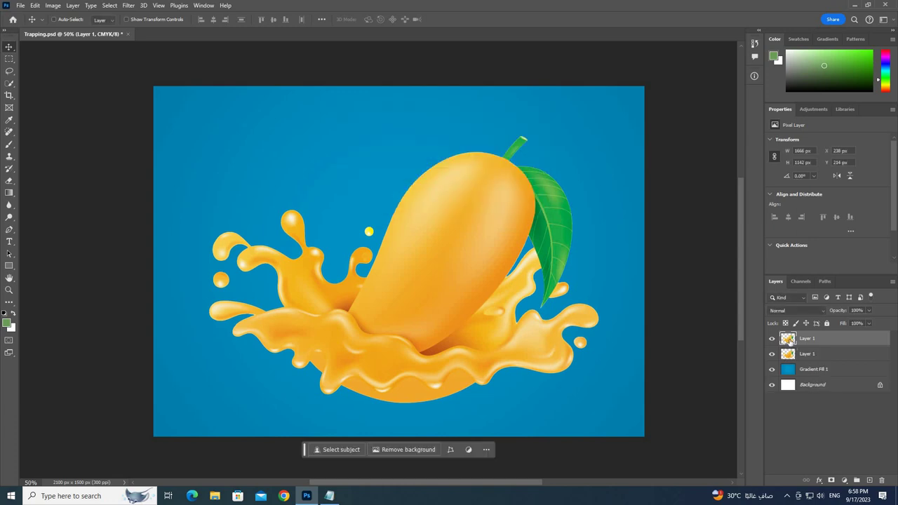
pyautogui.click(772, 338)
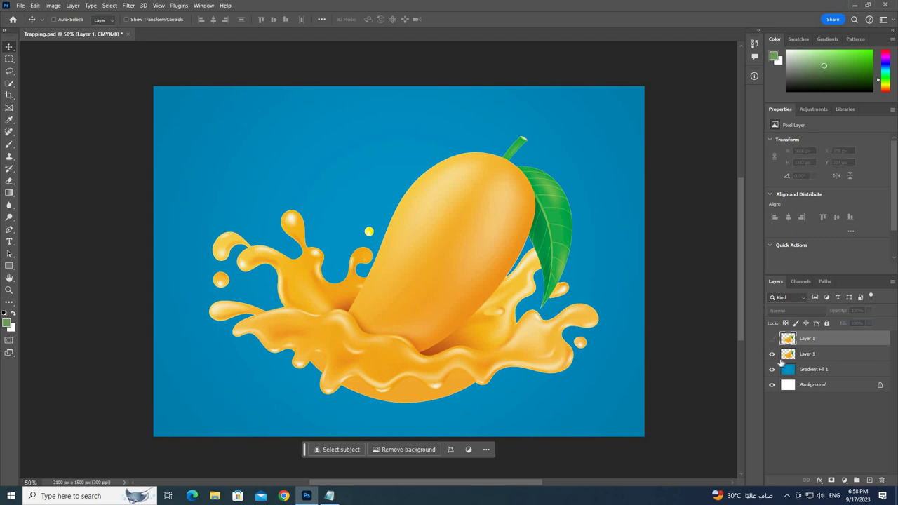
pyautogui.click(806, 358)
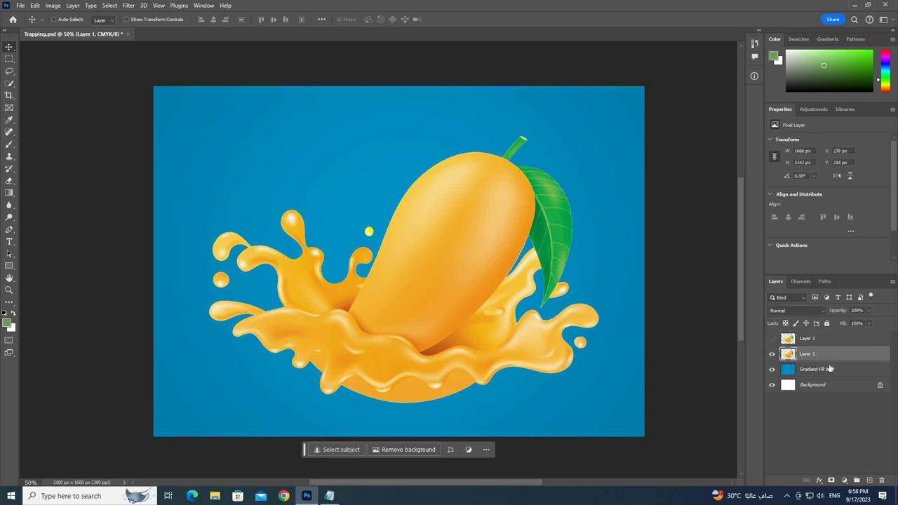
# Highlight the Ctrl + Click to Layer to Select note, then load Layer 1's pixels as a selection
pyautogui.click(329, 495)
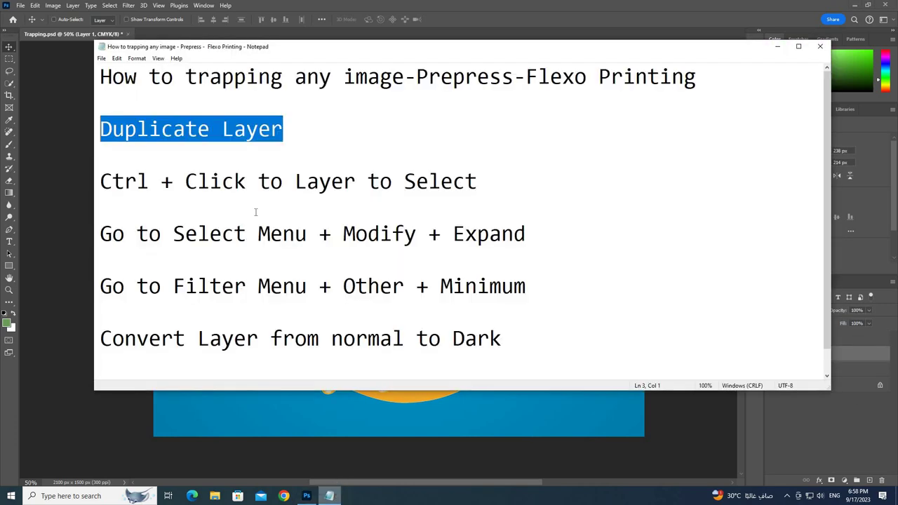
pyautogui.click(223, 181)
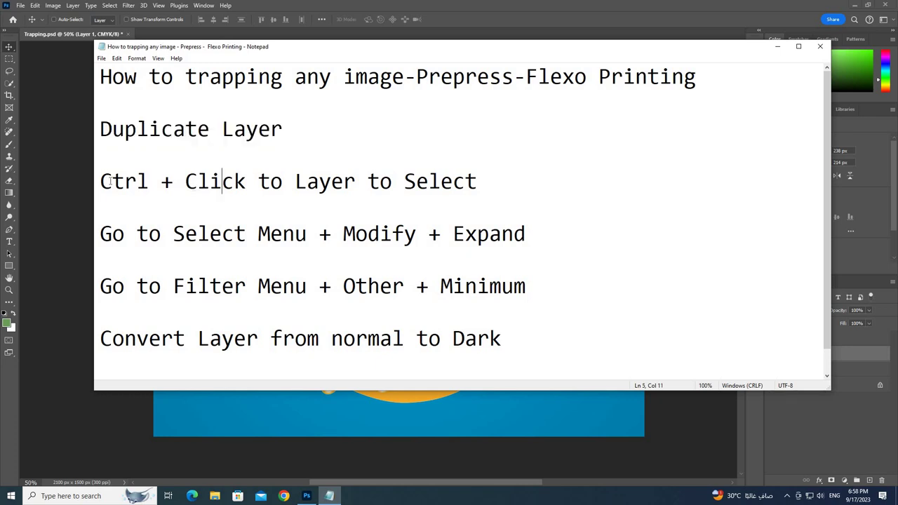
pyautogui.moveTo(110, 181); pyautogui.dragTo(277, 183)
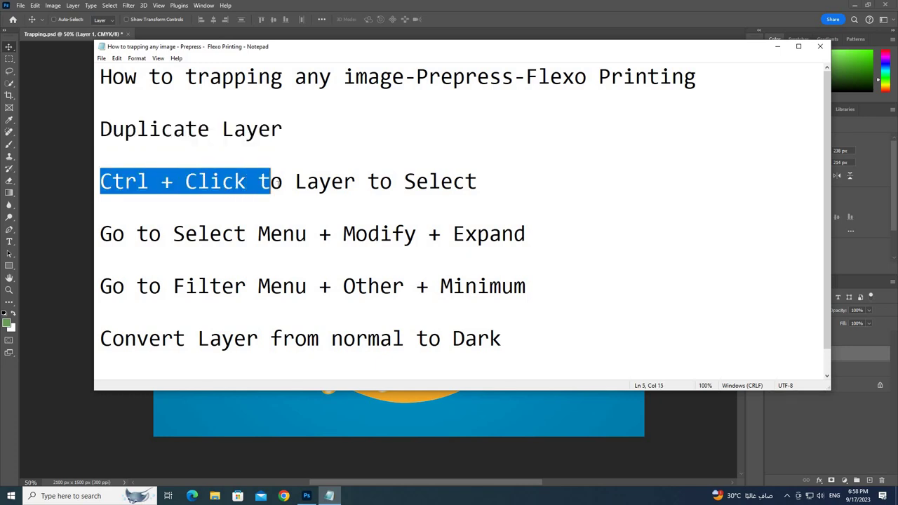
pyautogui.moveTo(277, 182); pyautogui.dragTo(497, 212)
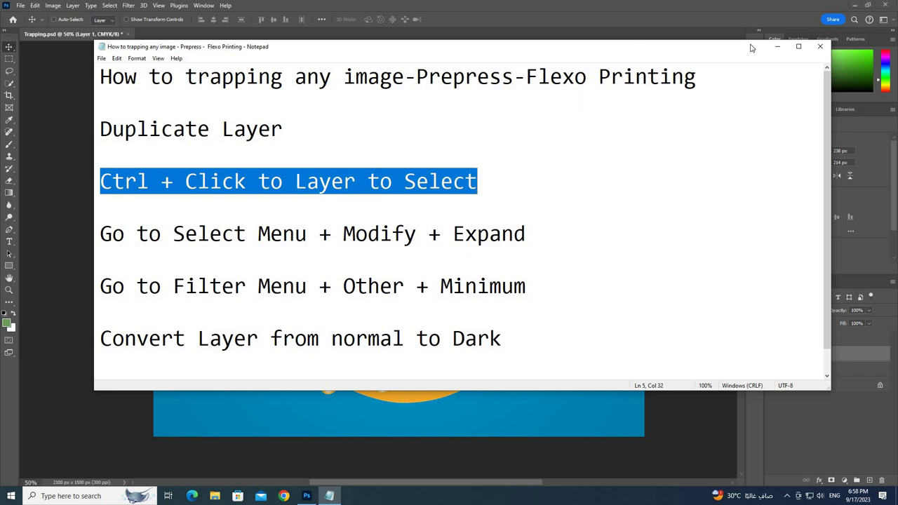
pyautogui.click(777, 46)
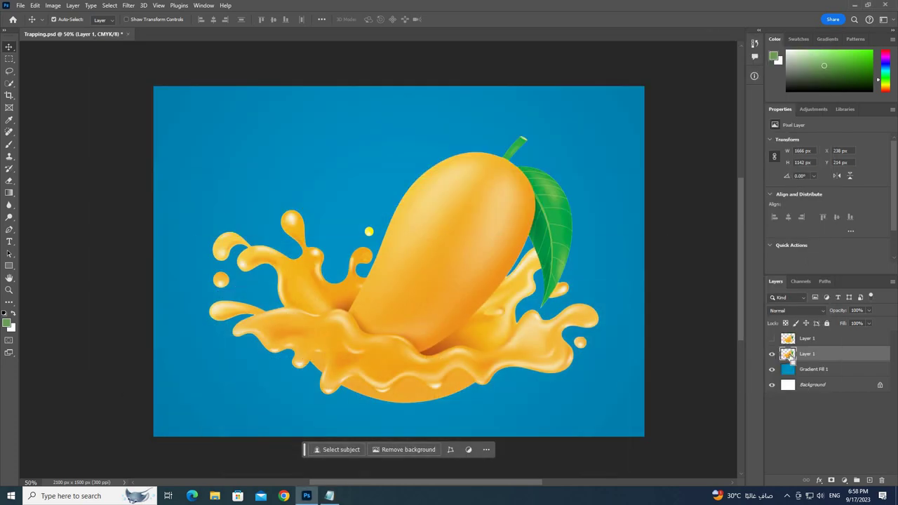
pyautogui.keyDown('ctrl'); pyautogui.click(789, 355); pyautogui.keyUp('ctrl')
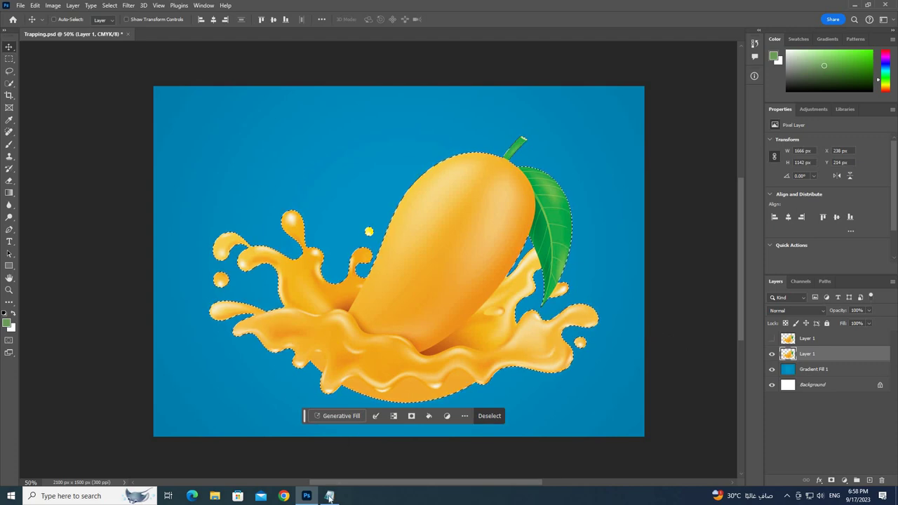
pyautogui.moveTo(329, 496)
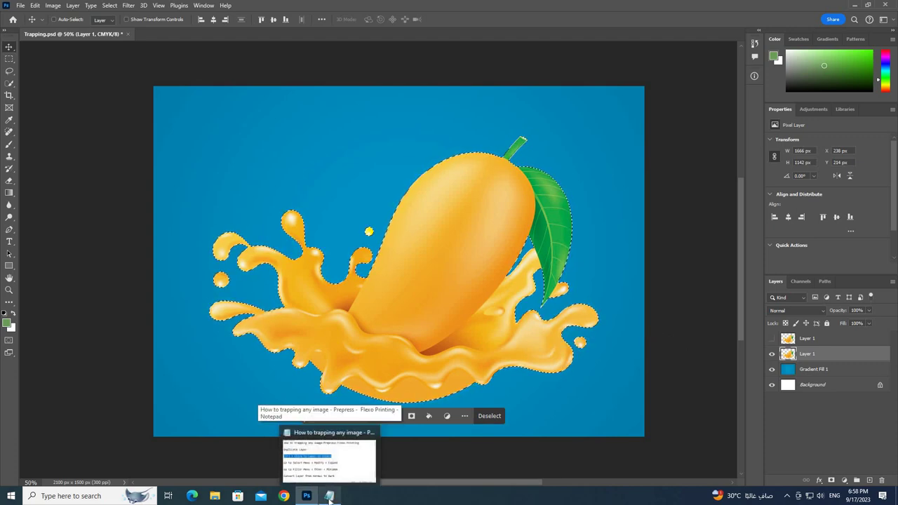
# Highlight the 'Go to Select Menu + Modify + Expand' note and return to Photoshop
pyautogui.click(336, 457)
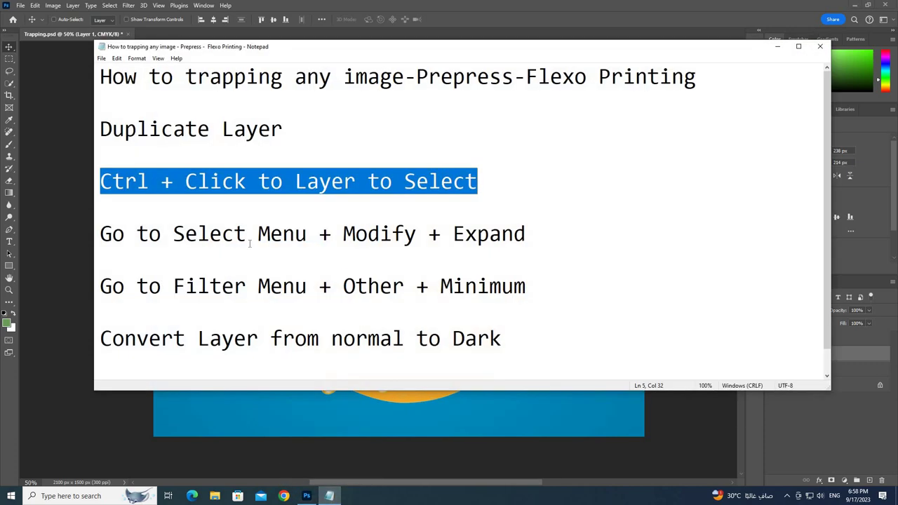
pyautogui.click(234, 234)
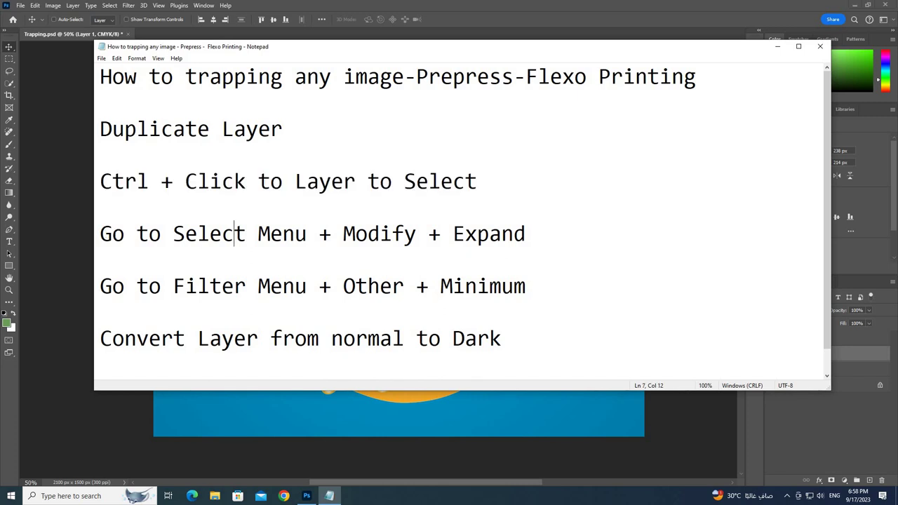
pyautogui.moveTo(101, 234)
pyautogui.mouseDown()
pyautogui.moveTo(533, 237)
pyautogui.moveTo(527, 241)
pyautogui.mouseUp()
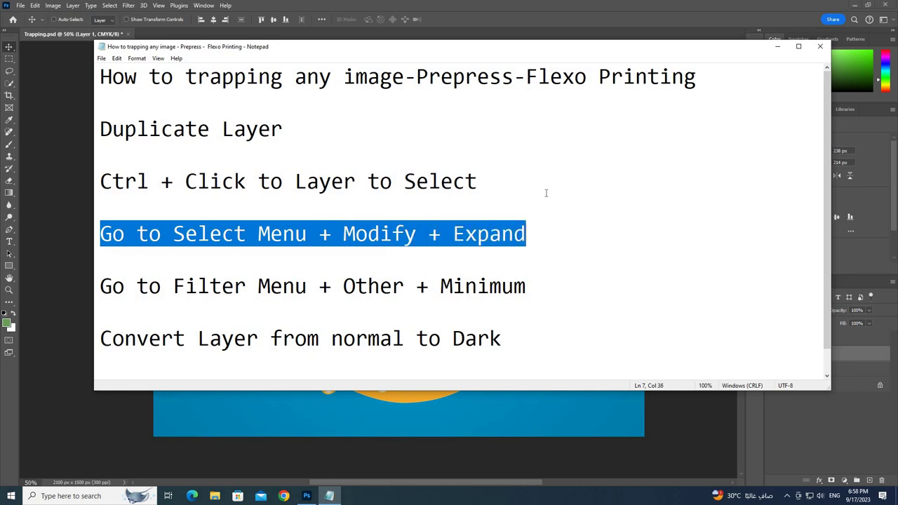
pyautogui.click(541, 4)
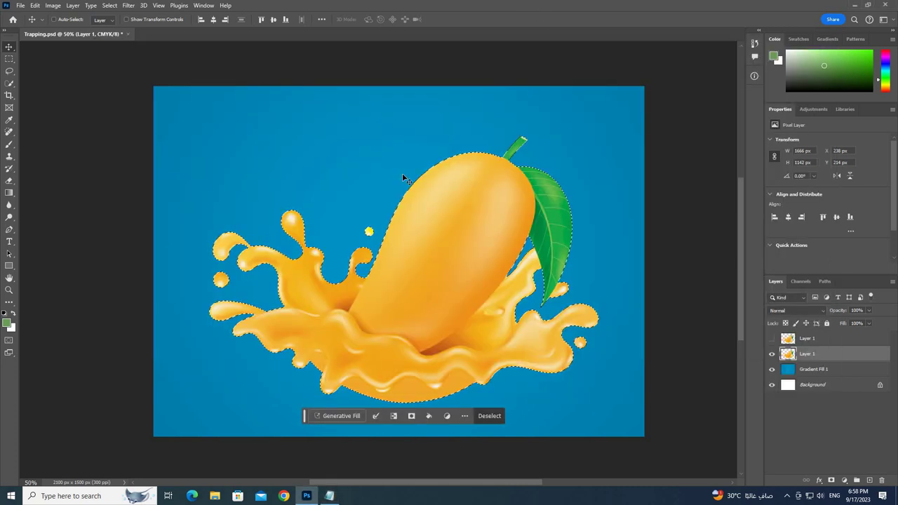
# Expand the mango selection by 5 pixels
pyautogui.click(110, 6)
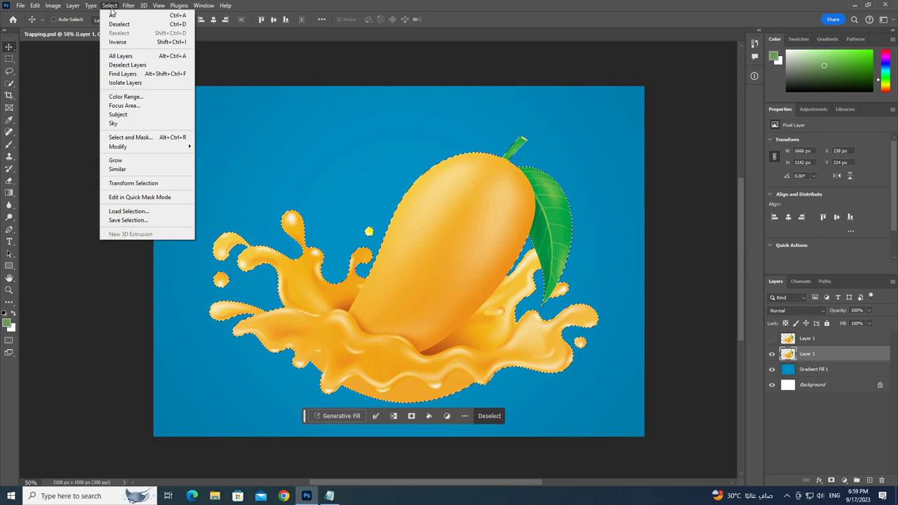
pyautogui.moveTo(117, 146)
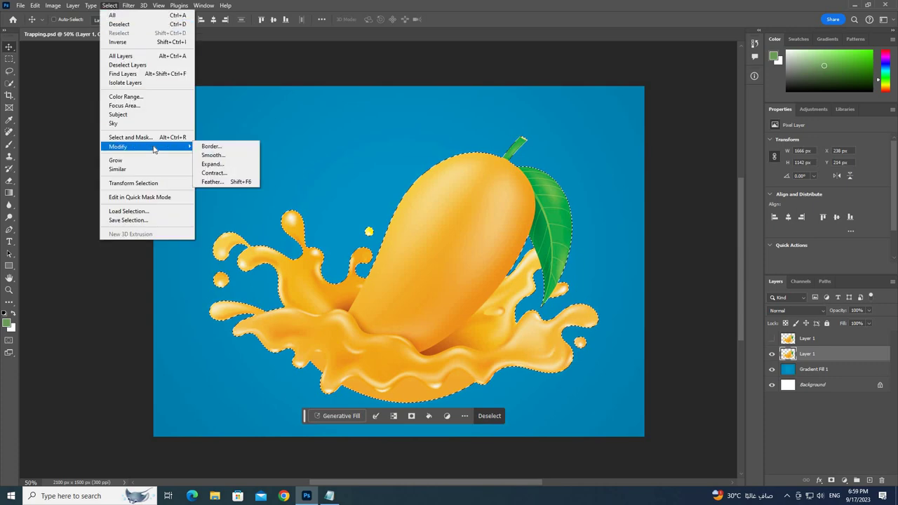
pyautogui.click(221, 166)
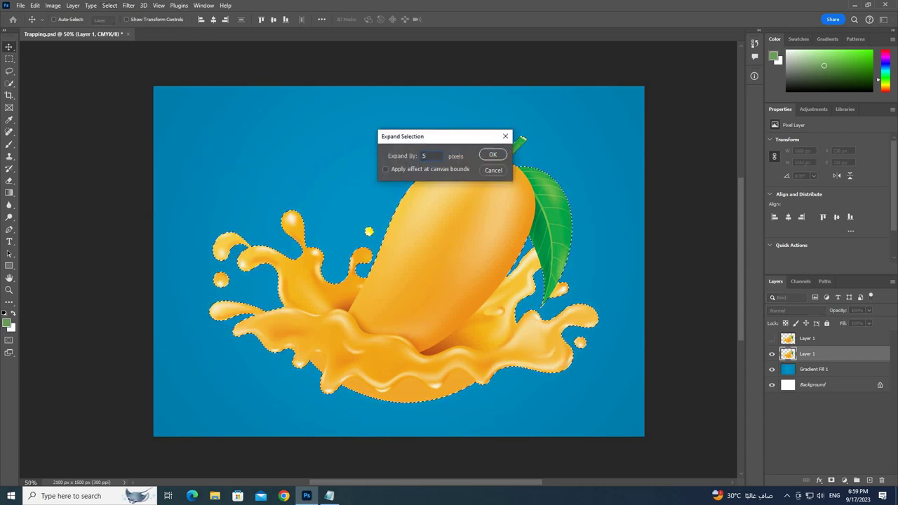
pyautogui.click(493, 154)
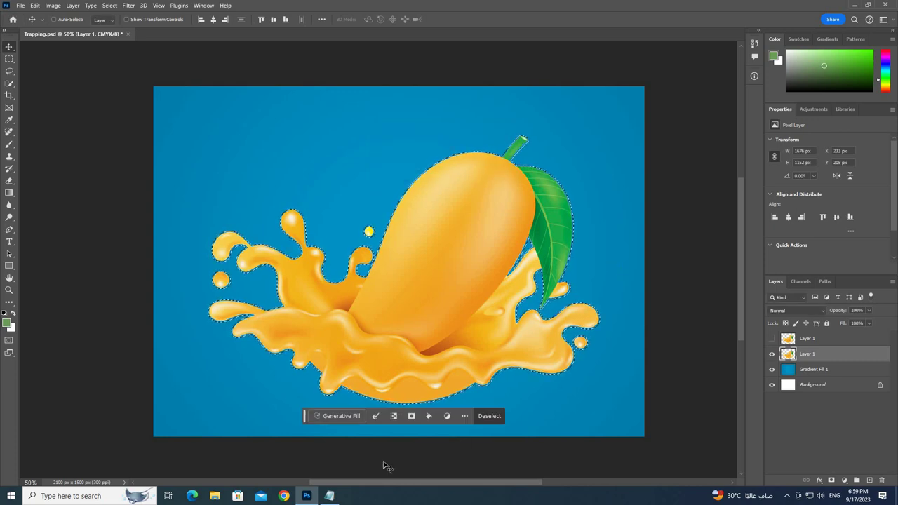
# Zoom to 200% on the splash edge, then fit the artwork on screen with the Move tool active
pyautogui.press('z')
pyautogui.click(314, 257)
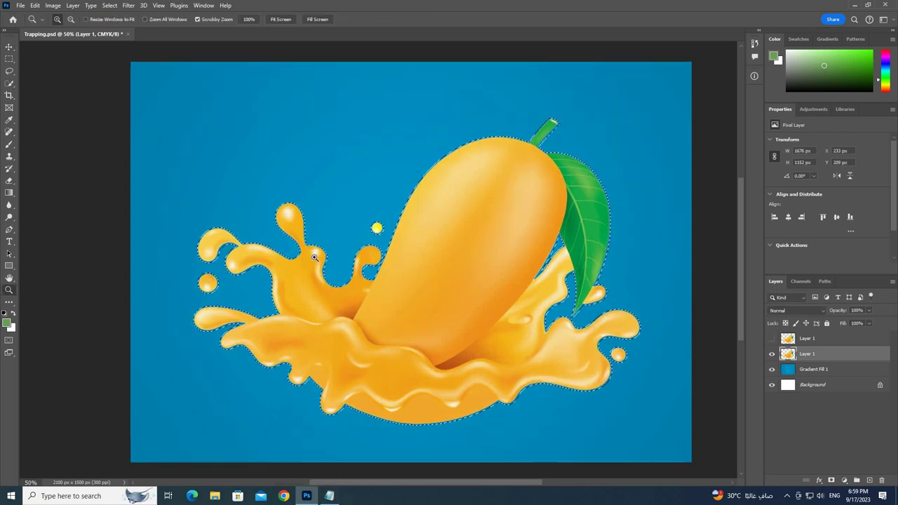
pyautogui.click(317, 260)
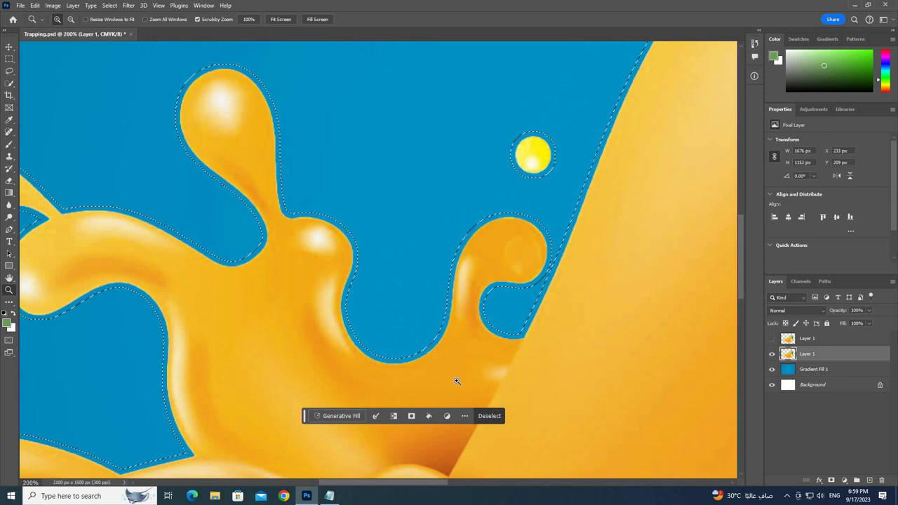
pyautogui.hotkey('ctrl', '0')
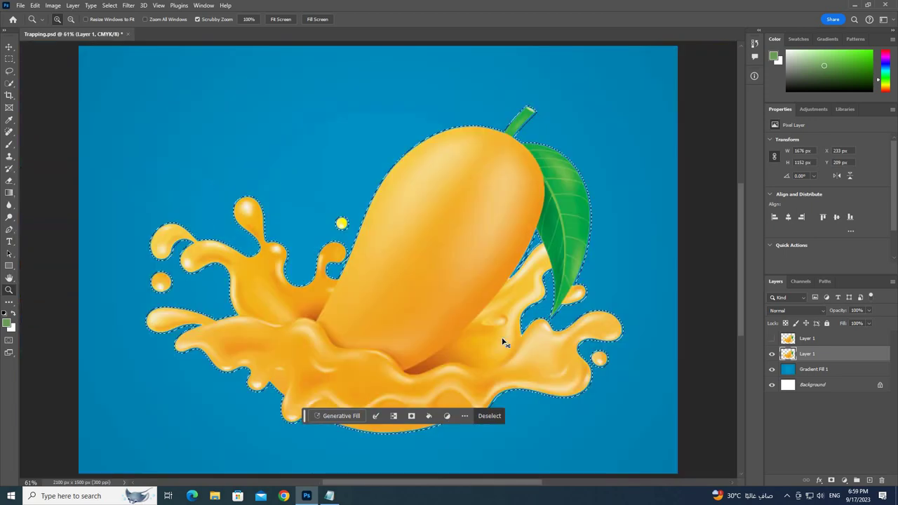
pyautogui.press('v')
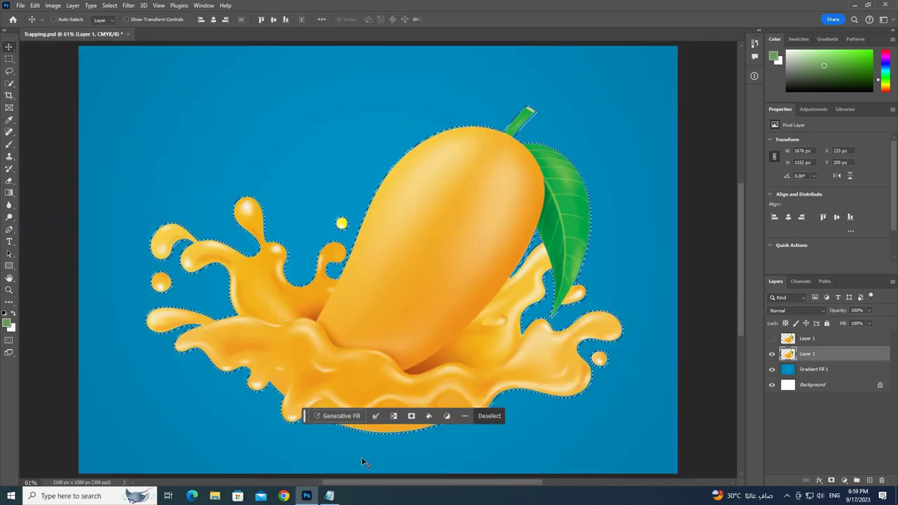
pyautogui.click(329, 496)
# Highlight the 'Go to Filter Menu + Other + Minimum' line in the notes
pyautogui.click(258, 286)
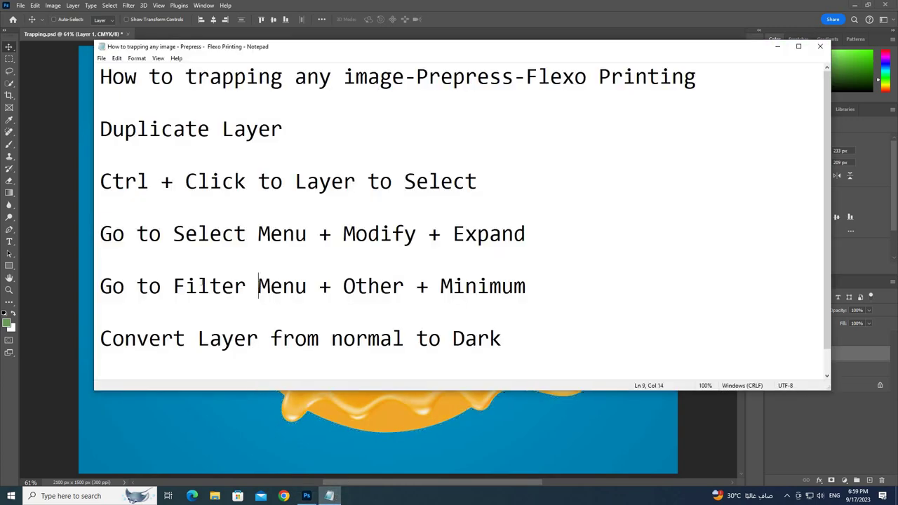
pyautogui.moveTo(100, 286); pyautogui.dragTo(540, 287)
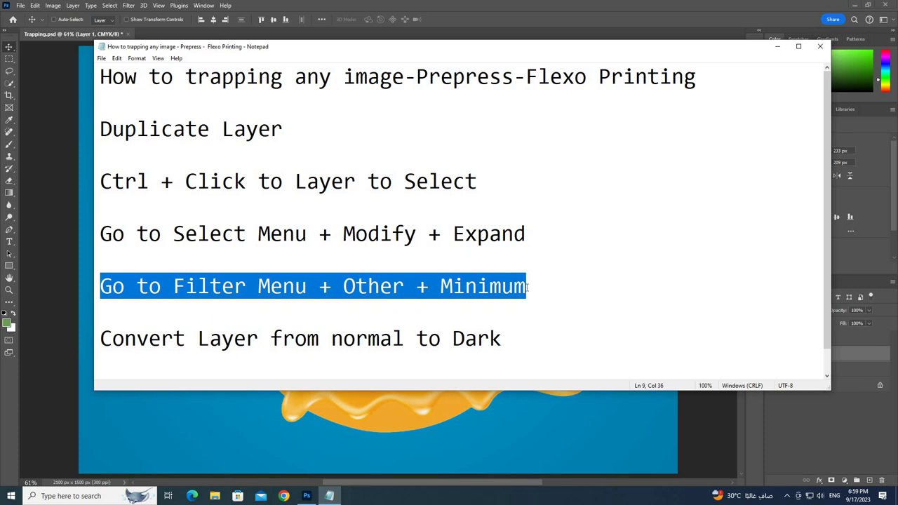
# Apply the Minimum filter with a 5-pixel radius to the lower Layer 1
pyautogui.click(578, 5)
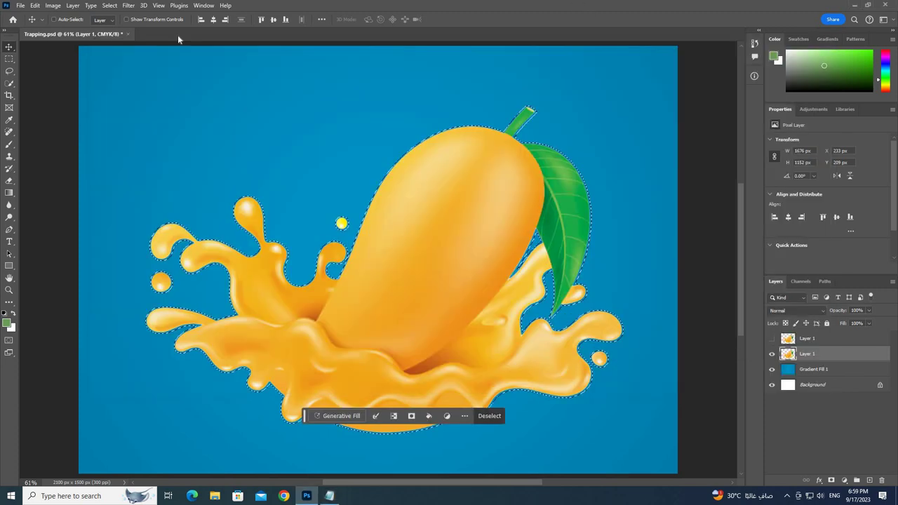
pyautogui.click(129, 5)
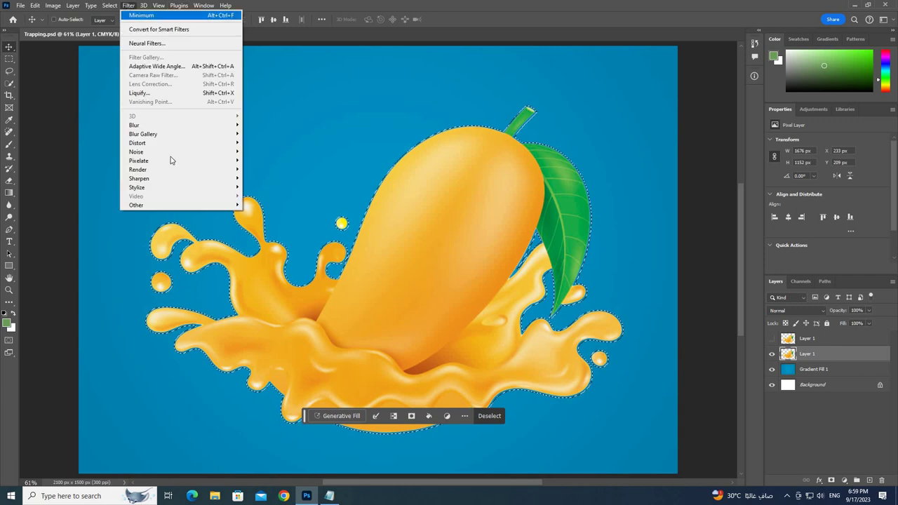
pyautogui.moveTo(179, 205)
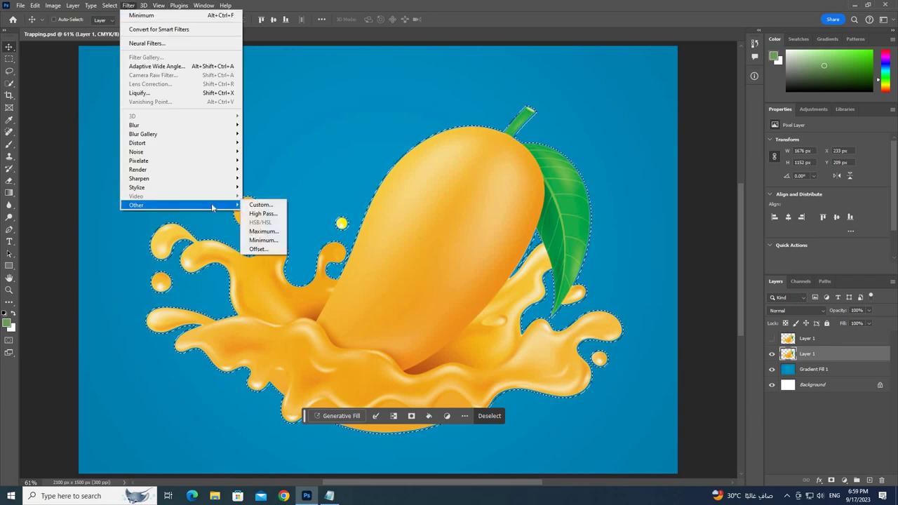
pyautogui.click(263, 240)
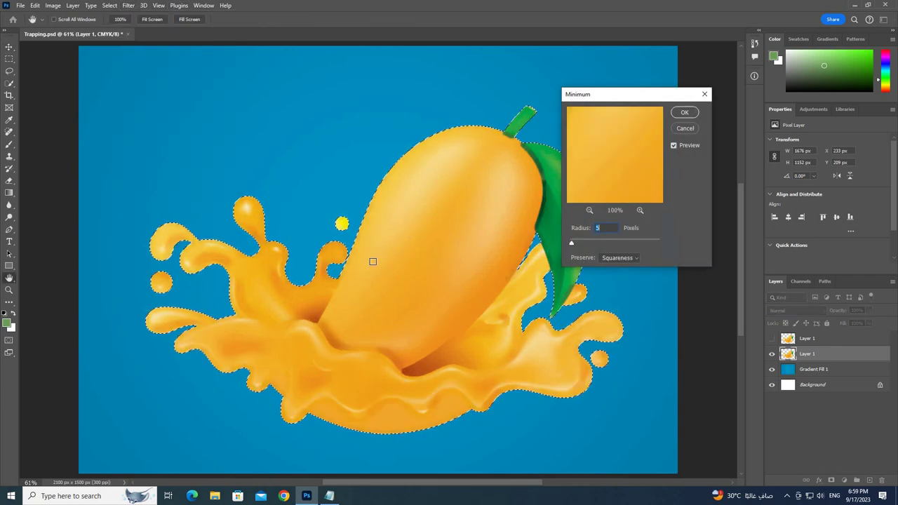
pyautogui.click(601, 228)
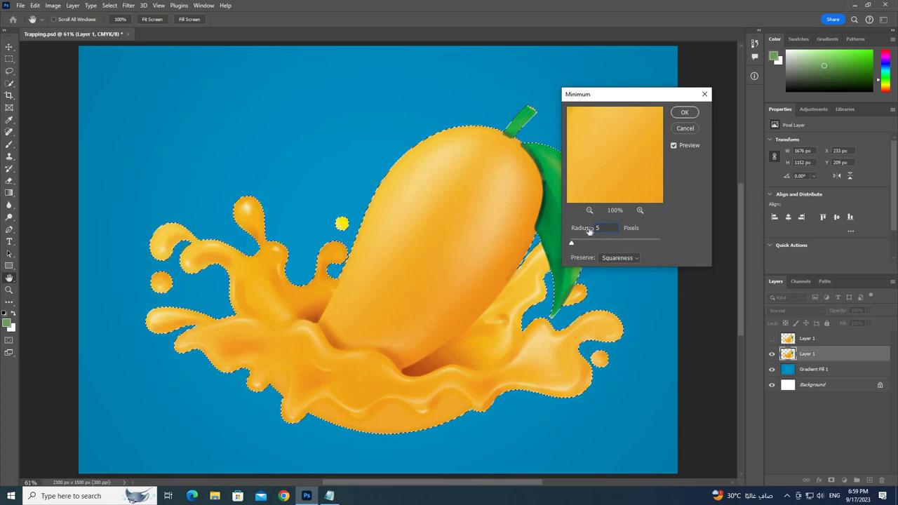
pyautogui.click(684, 129)
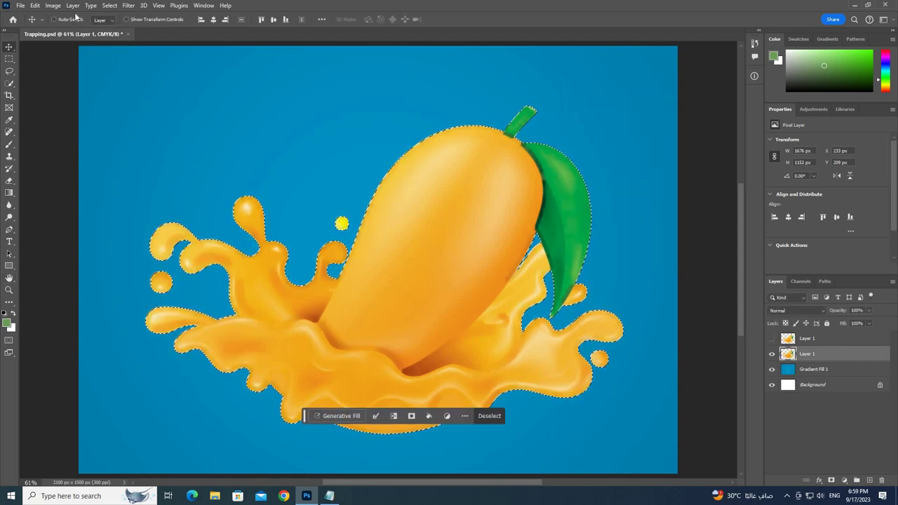
# Deselect the mango selection and bring the trapping notes forward
pyautogui.click(108, 5)
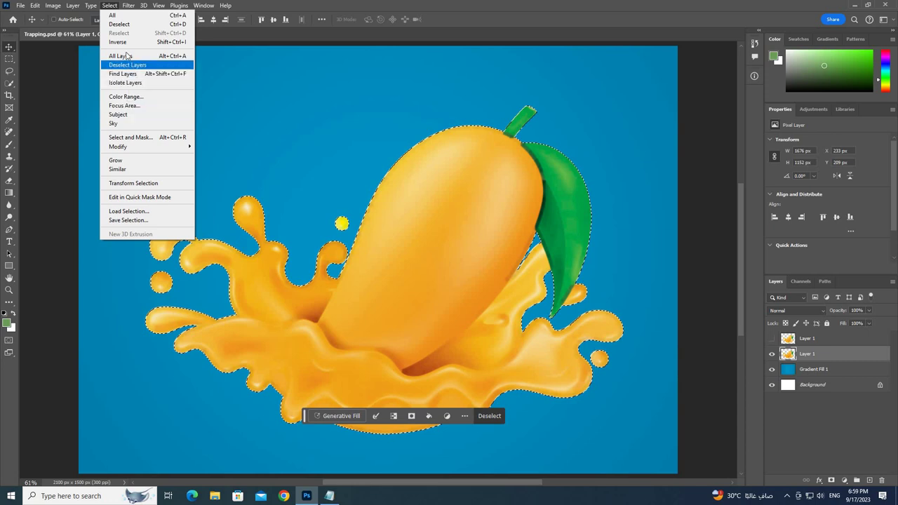
pyautogui.click(125, 24)
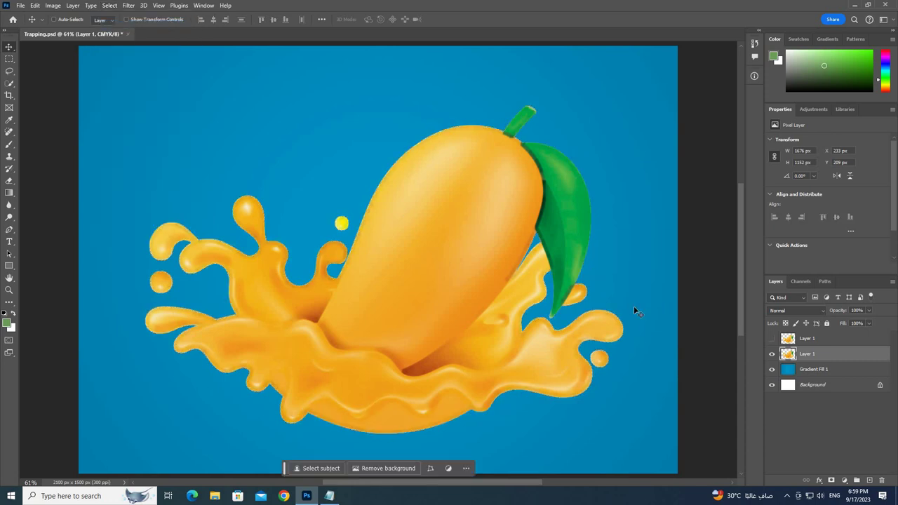
pyautogui.click(329, 496)
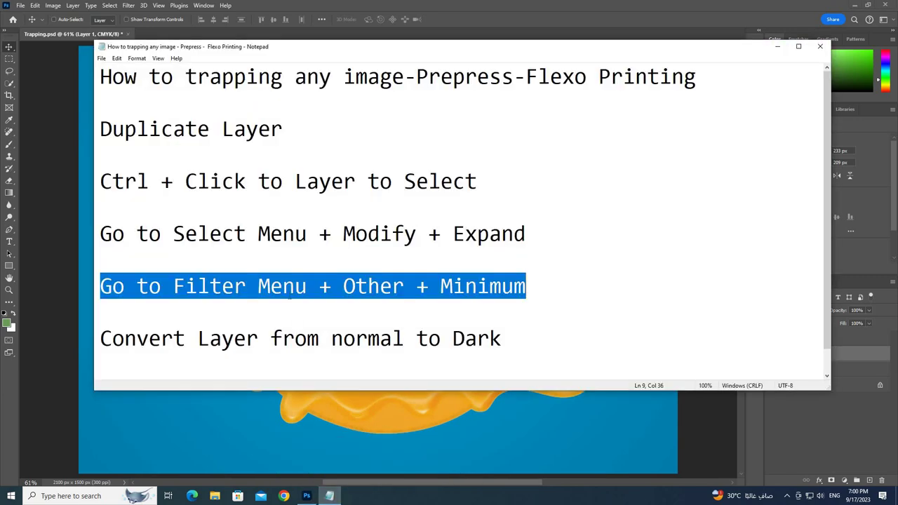
# Highlight the 'Convert Layer from normal to Dark' note, then return to Photoshop
pyautogui.click(235, 338)
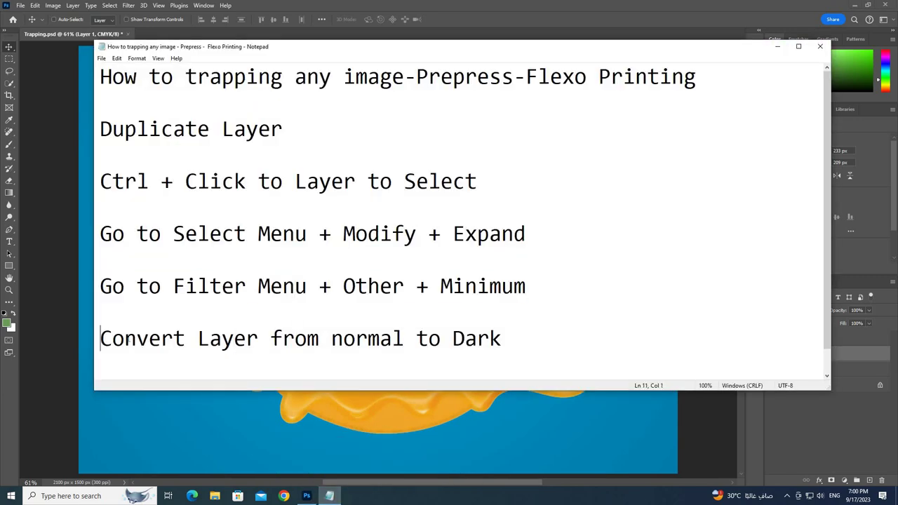
pyautogui.moveTo(101, 339); pyautogui.dragTo(511, 341)
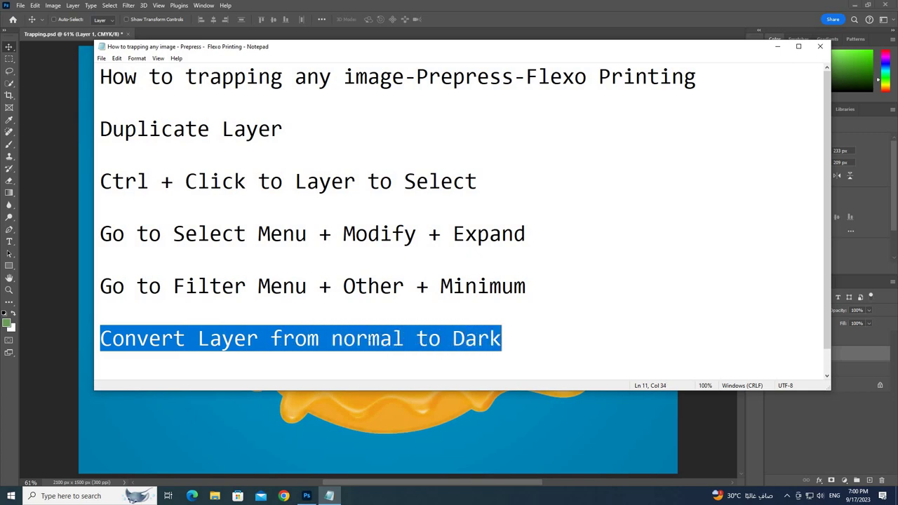
pyautogui.click(368, 338)
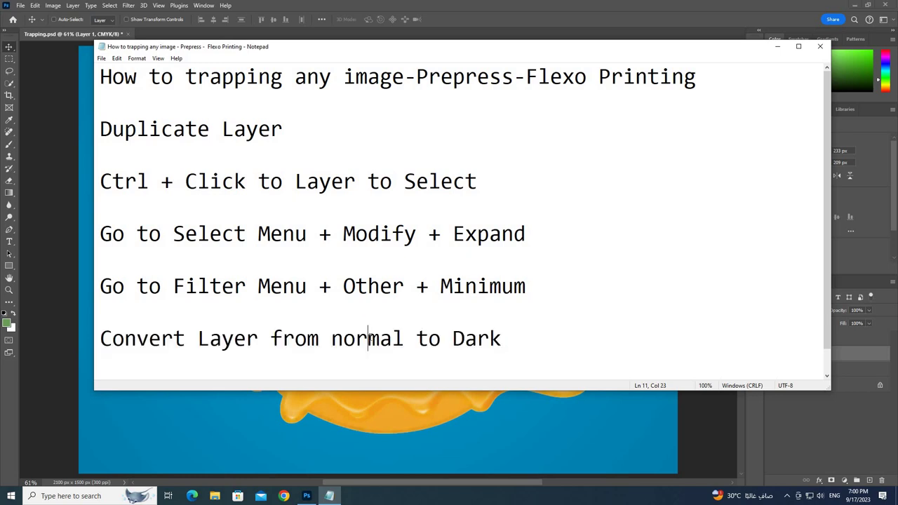
pyautogui.click(525, 4)
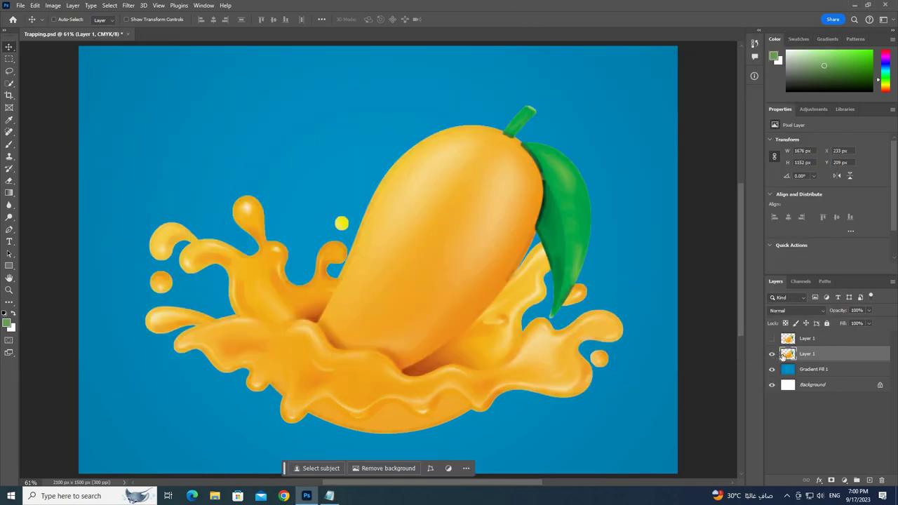
# Set the filtered layer's blend mode to Darken and make the top Layer 1 visible
pyautogui.click(781, 313)
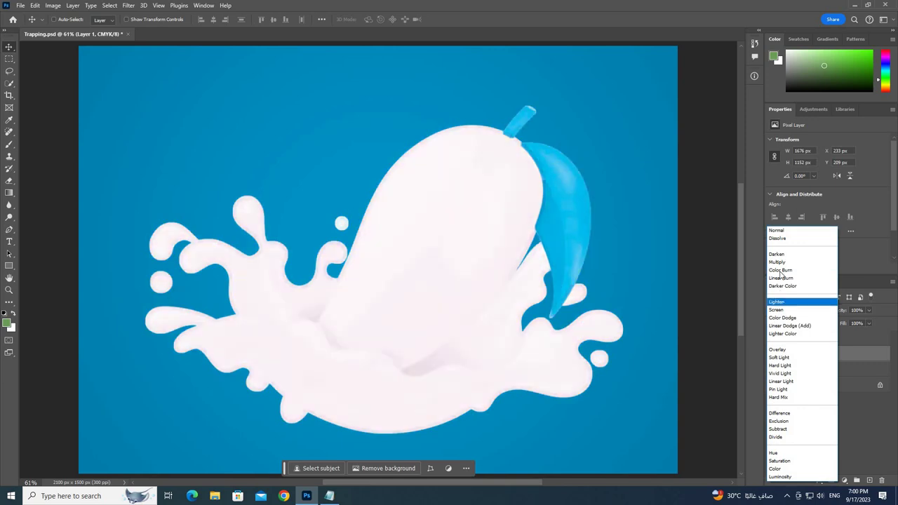
pyautogui.click(779, 254)
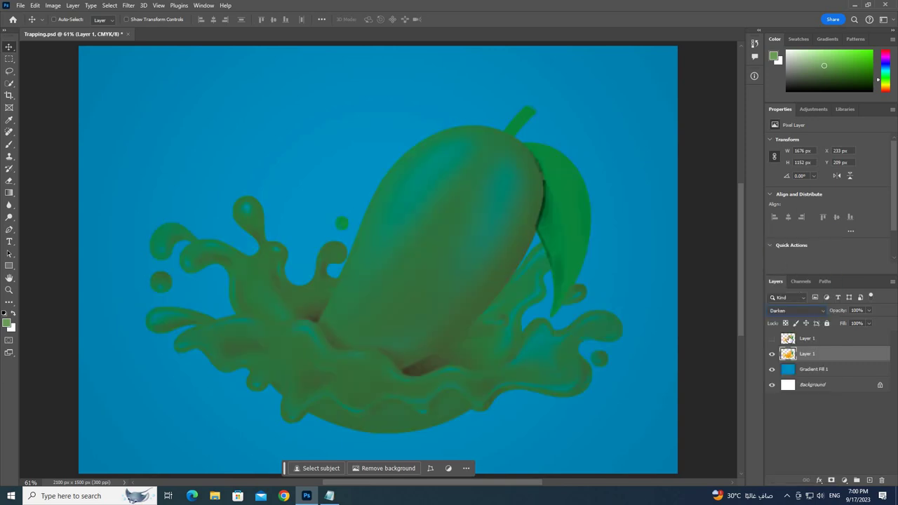
pyautogui.click(807, 338)
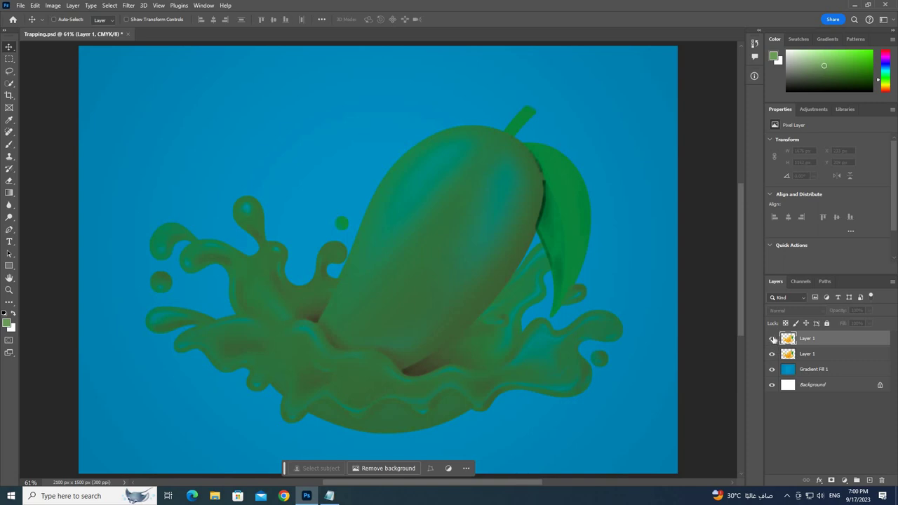
pyautogui.click(772, 339)
# Zoom in to inspect the trap edge, show the Info panel, and fit the artwork on screen
pyautogui.press('z')
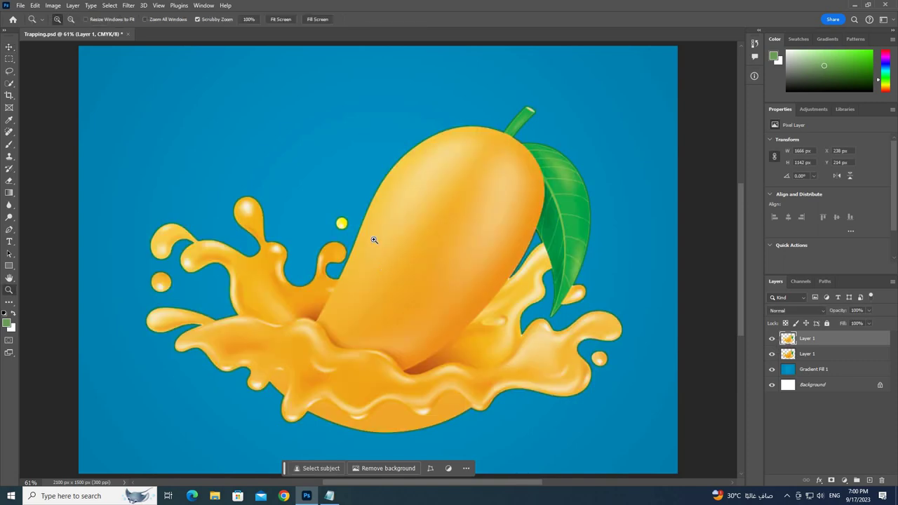
pyautogui.moveTo(365, 220); pyautogui.dragTo(365, 221)
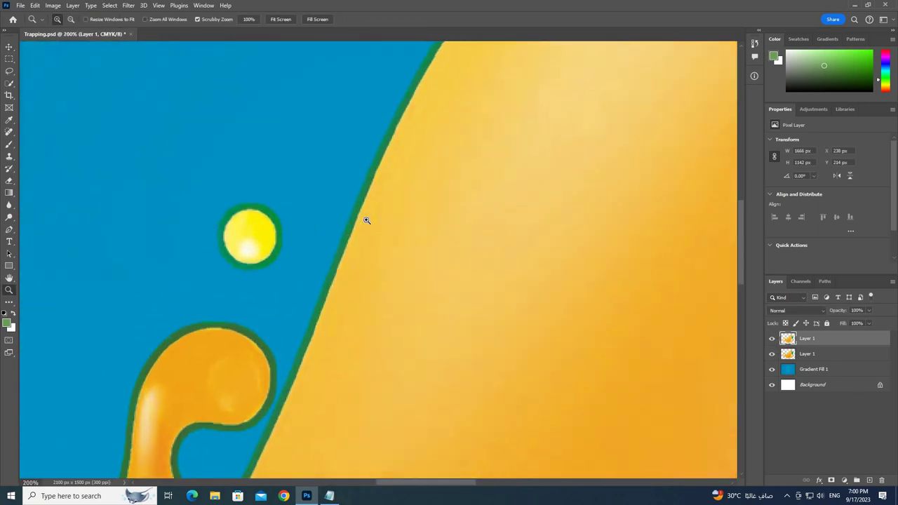
pyautogui.press('v')
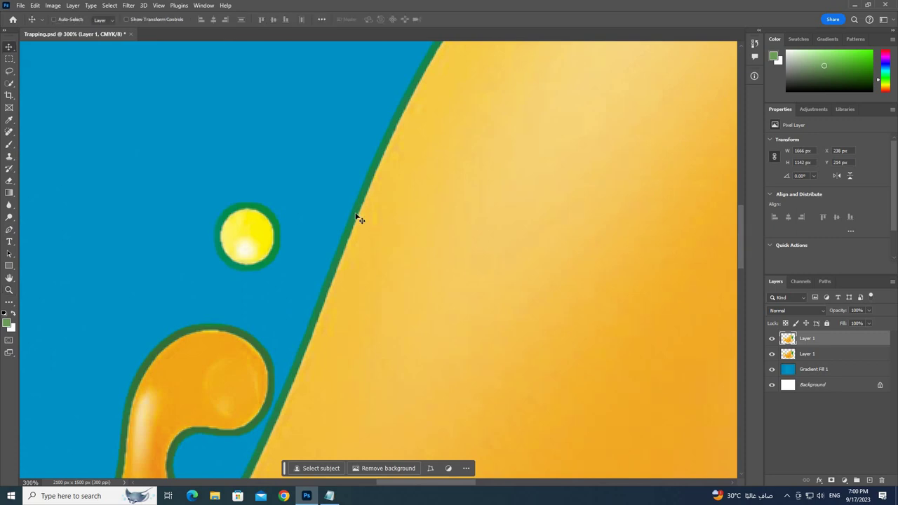
pyautogui.click(754, 76)
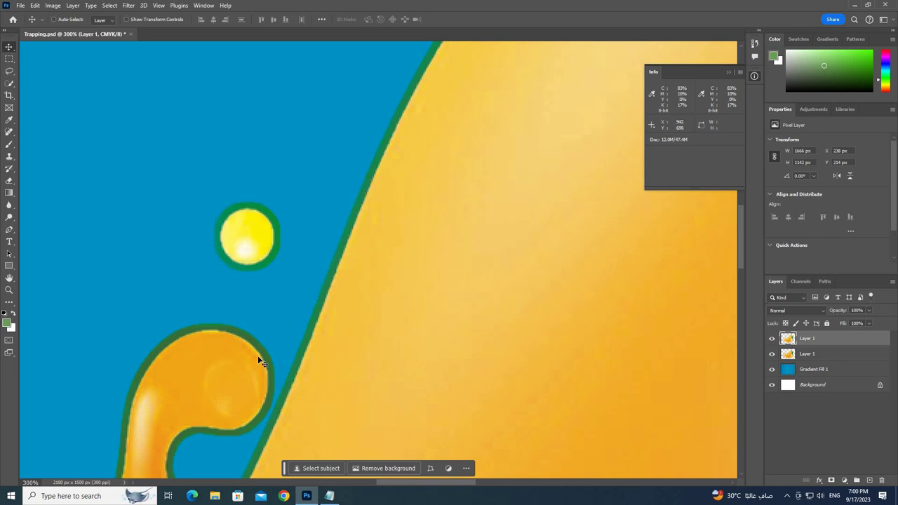
pyautogui.hotkey('ctrl', '0')
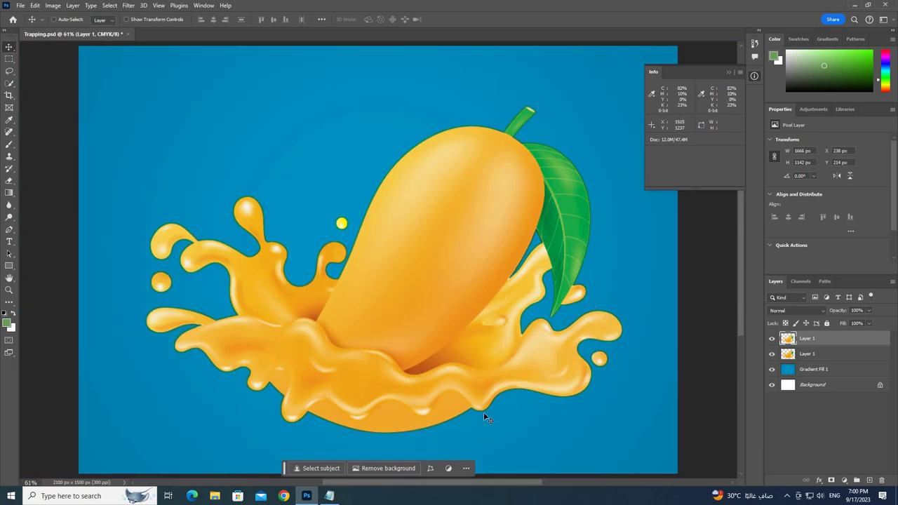
# Add a closing line 'alsalam ealaykum' to the notes and switch back to Photoshop
pyautogui.click(328, 495)
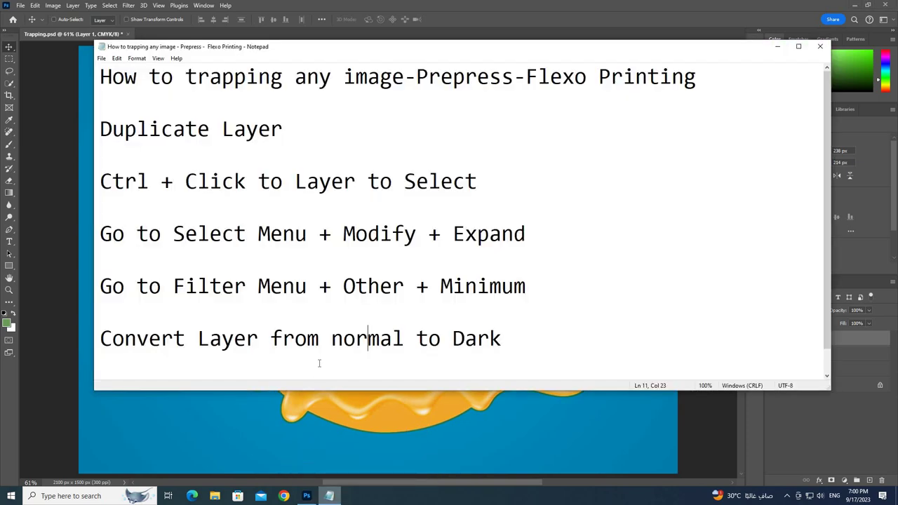
pyautogui.press('Return')
pyautogui.write('alsalam ealaykum')
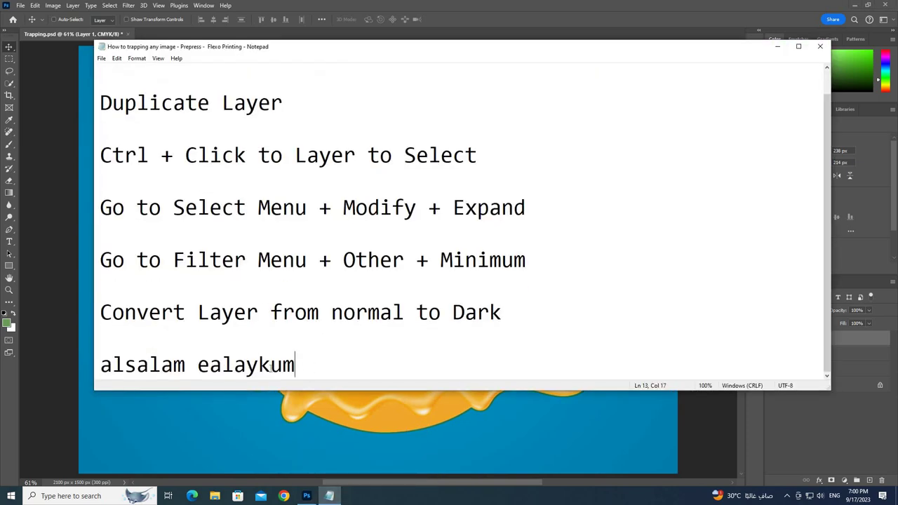
pyautogui.moveTo(270, 370); pyautogui.dragTo(99, 364)
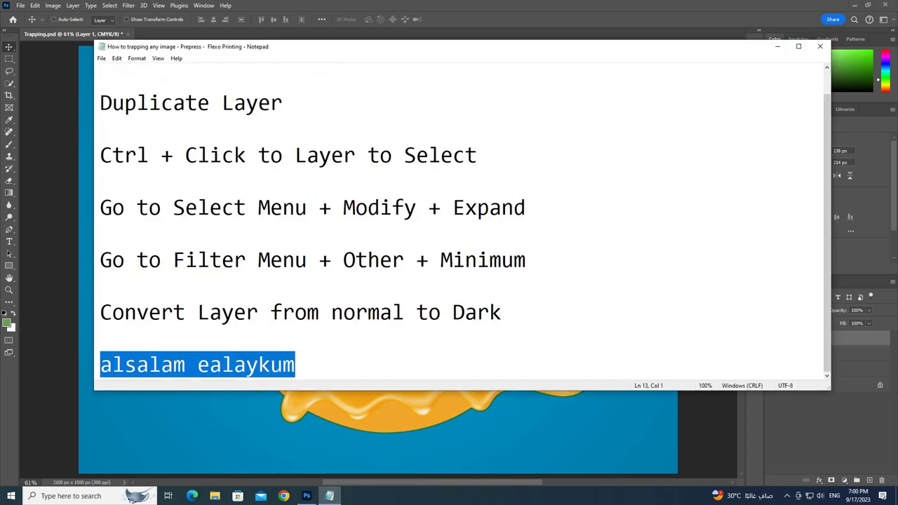
pyautogui.click(321, 366)
pyautogui.hotkey('alt', 'Tab')
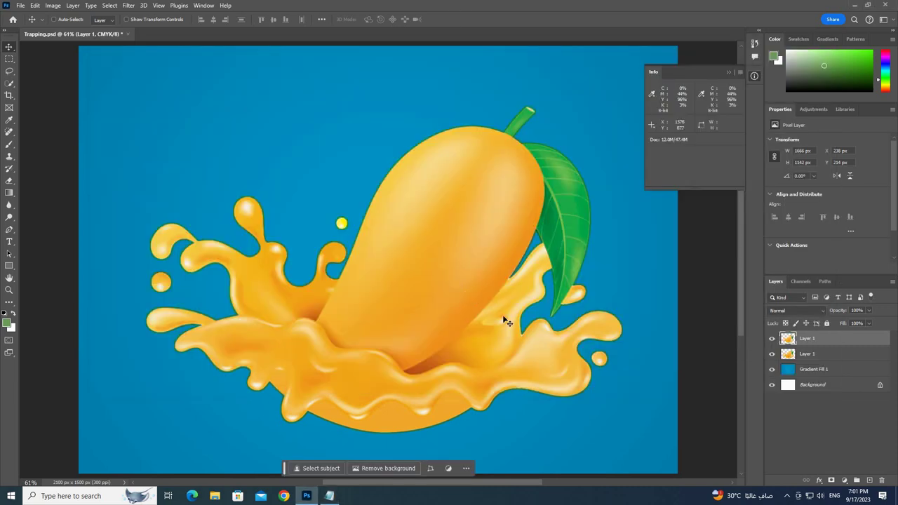